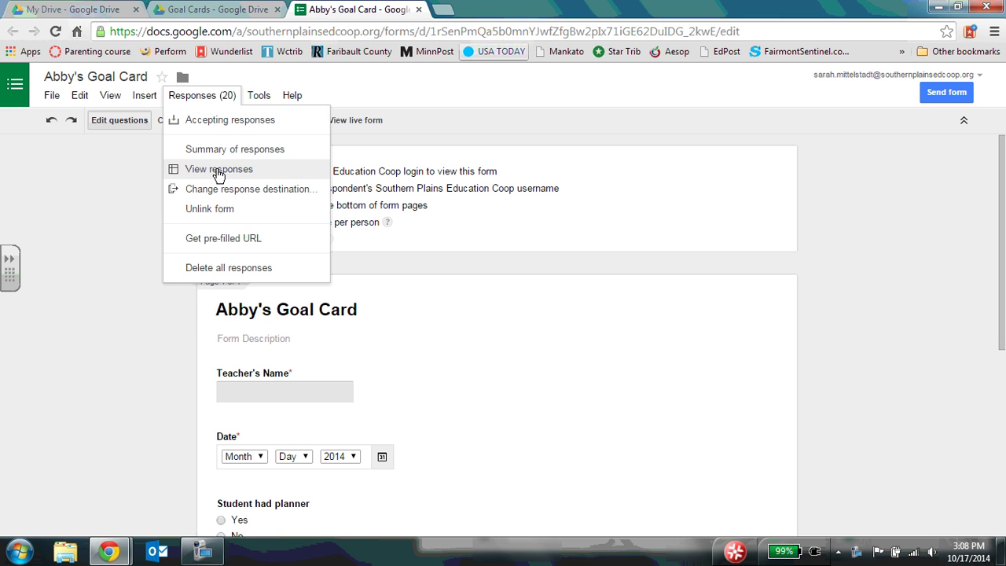
Open the summary of responses and examine the teacher list, dates, planner chart, interaction chart and daily responses graph.
{"action": "left_click", "coordinate": [224, 149]}
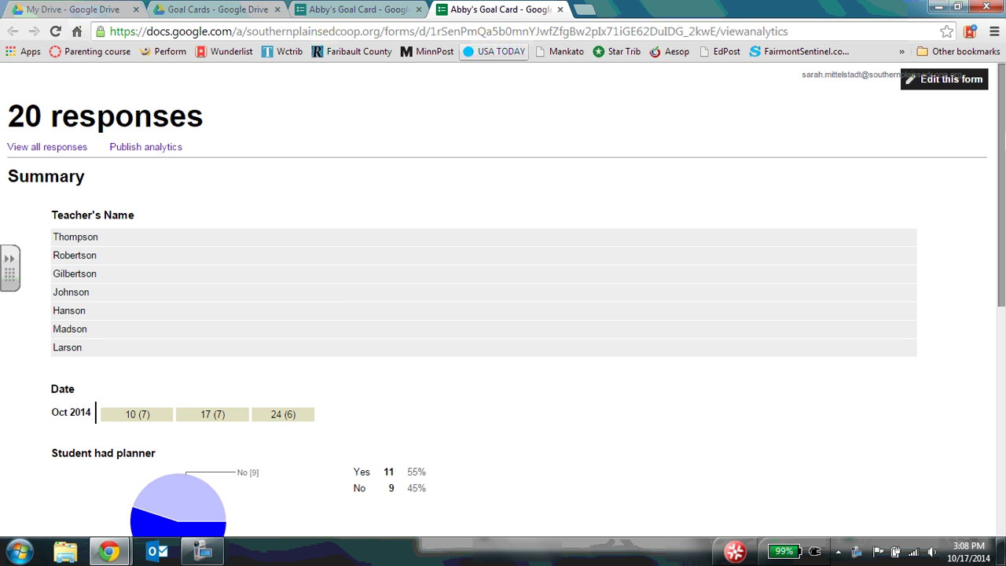
{"action": "scroll", "coordinate": [503, 306], "scroll_direction": "down", "scroll_amount": 4}
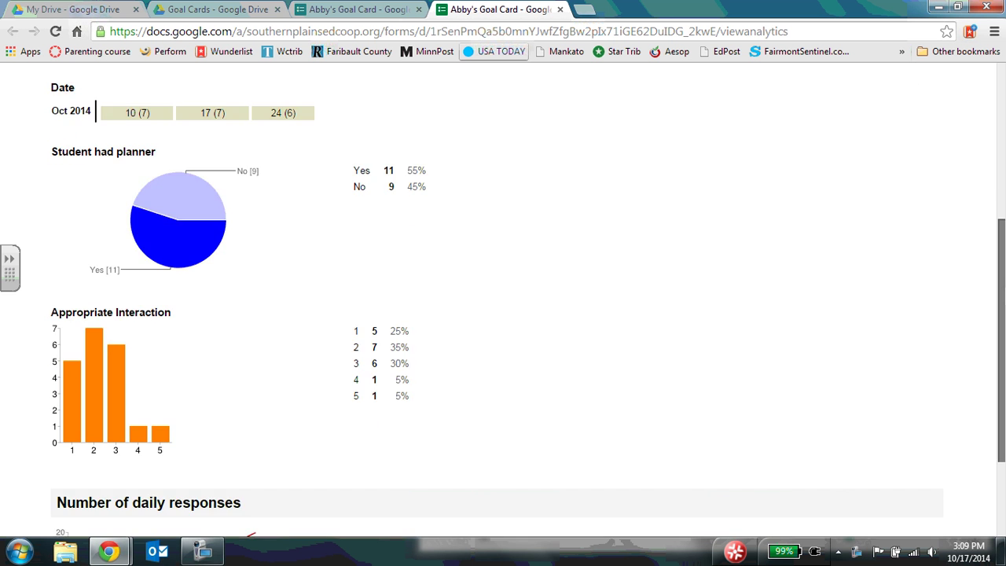
{"action": "scroll", "coordinate": [503, 306], "scroll_direction": "up", "scroll_amount": 4}
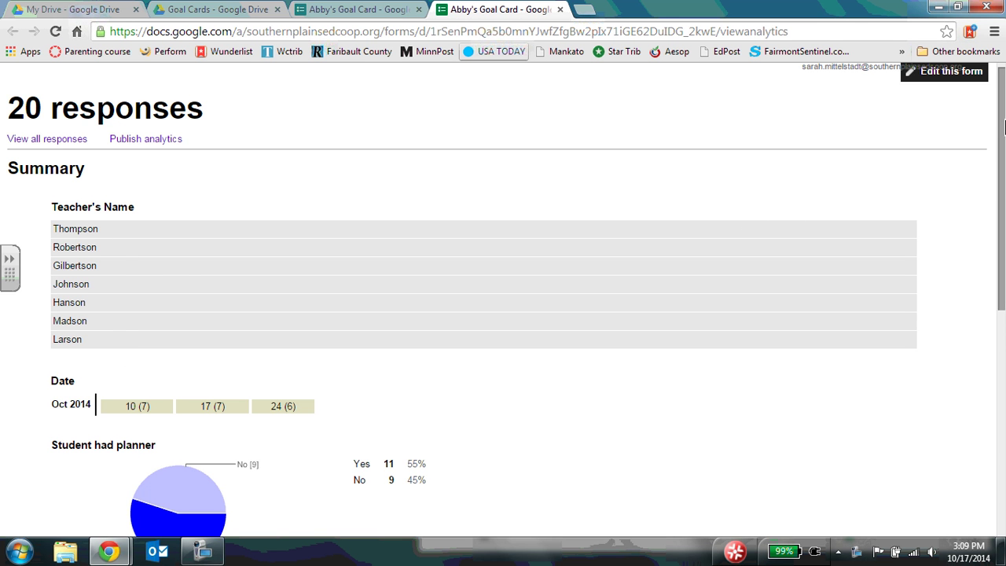
{"action": "left_click_drag", "start_coordinate": [1003, 129], "coordinate": [1004, 202]}
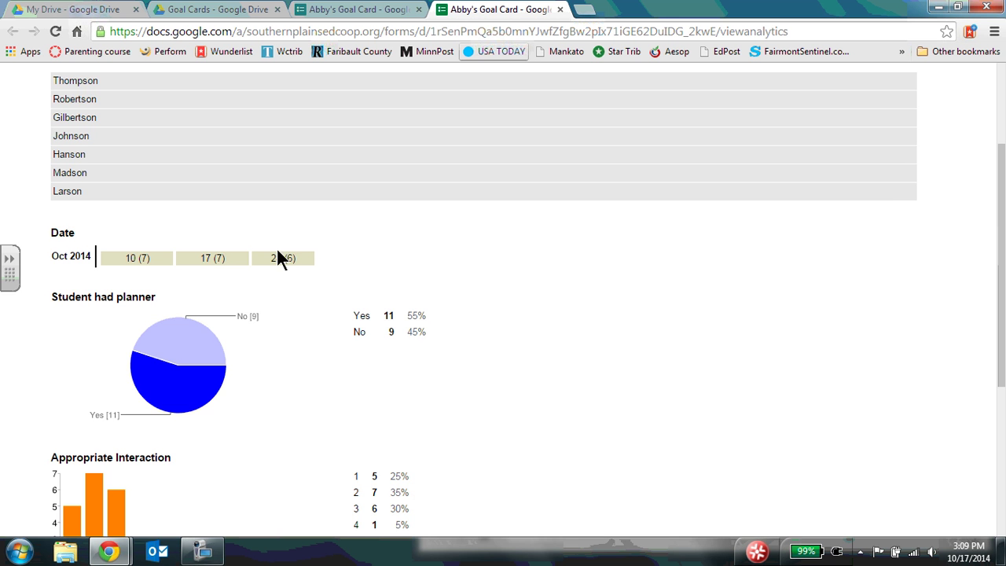
{"action": "left_click_drag", "start_coordinate": [1003, 228], "coordinate": [1004, 276]}
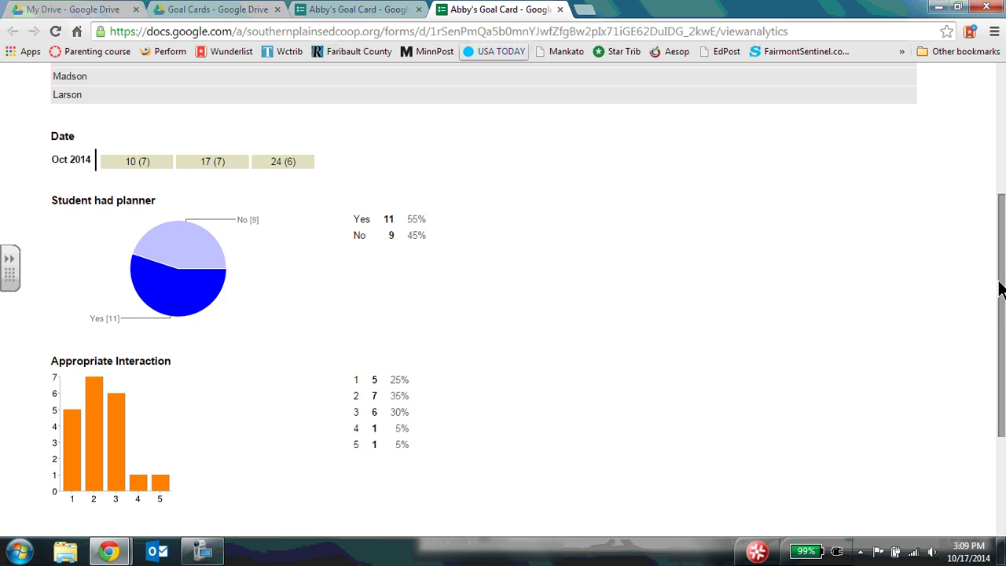
{"action": "scroll", "coordinate": [818, 338], "scroll_direction": "down", "scroll_amount": 2}
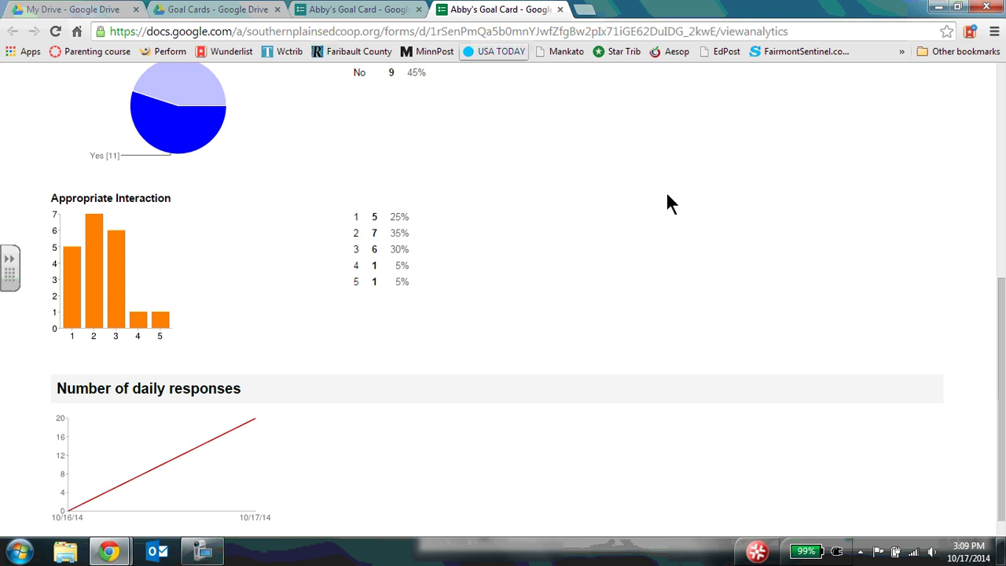
{"action": "left_click_drag", "start_coordinate": [1004, 326], "coordinate": [1004, 339]}
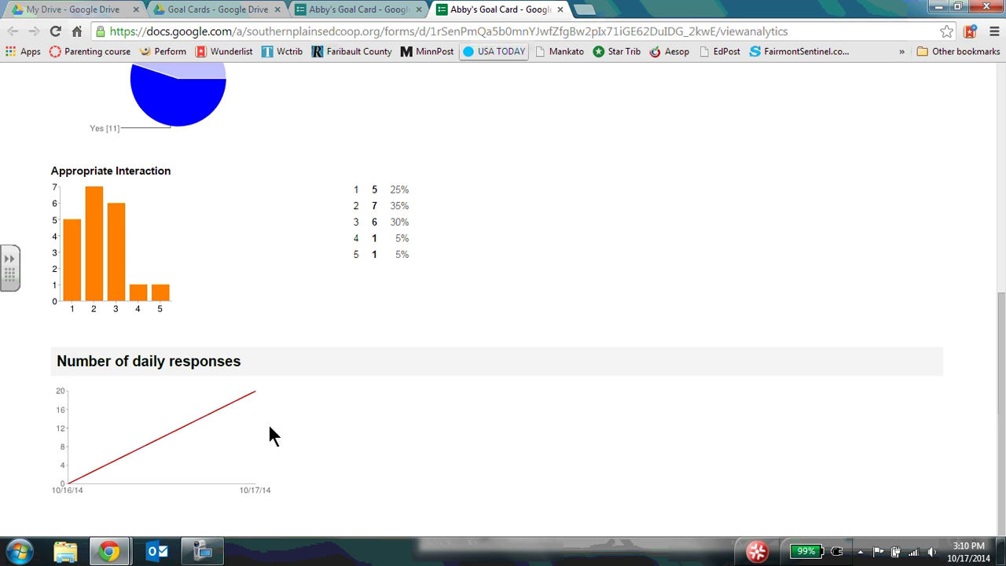
{"action": "left_click", "coordinate": [1002, 133]}
{"action": "left_click_drag", "start_coordinate": [1003, 134], "coordinate": [1002, 202]}
{"action": "left_click_drag", "start_coordinate": [1005, 239], "coordinate": [1005, 289]}
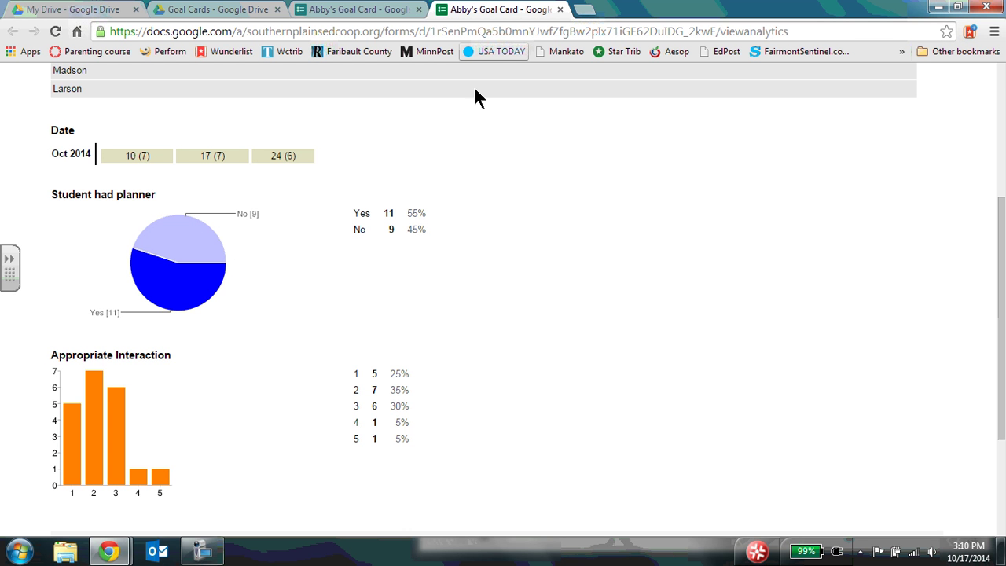
{"action": "left_click", "coordinate": [1002, 107]}
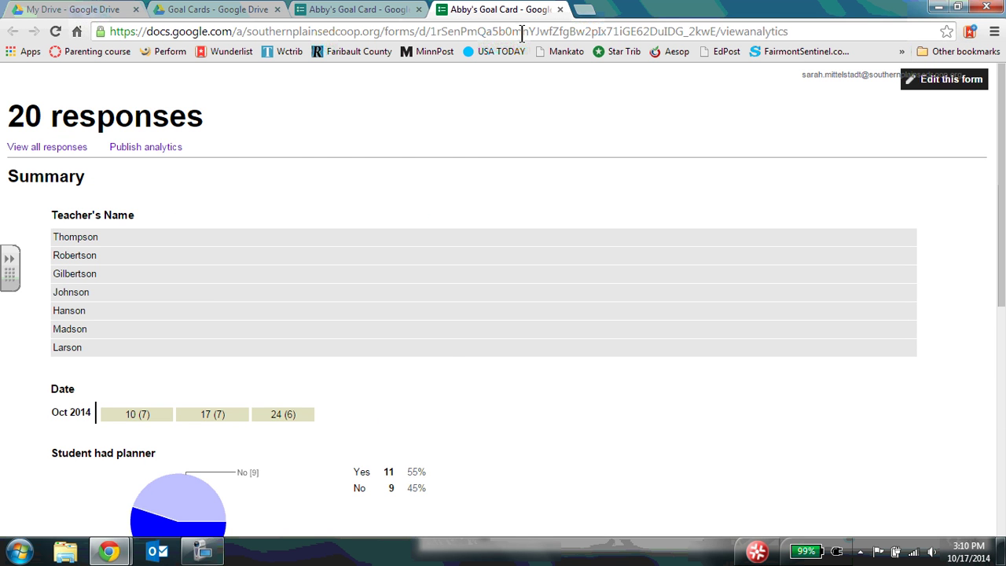
Close the response summary and open the form's response spreadsheet.
{"action": "left_click", "coordinate": [560, 10]}
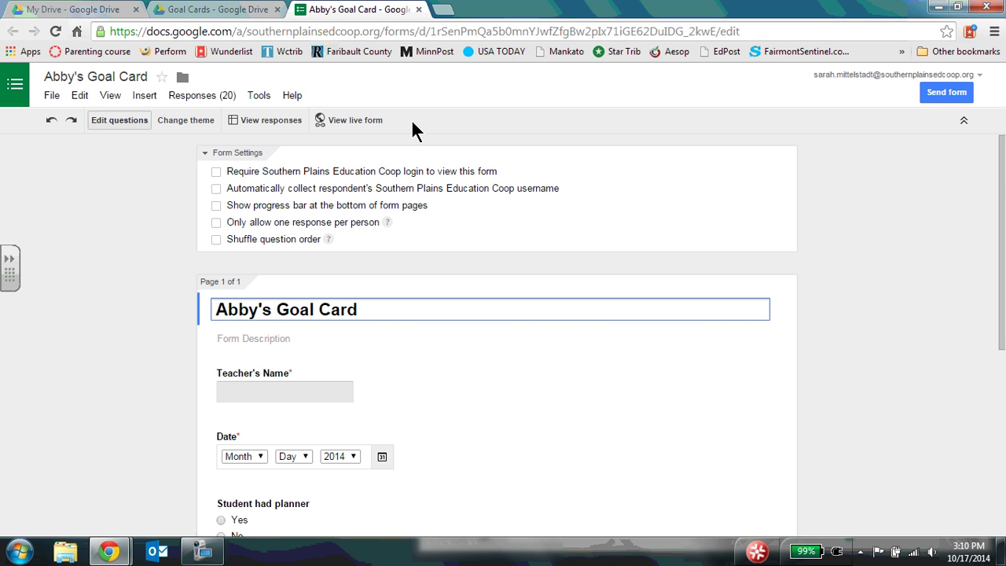
{"action": "left_click", "coordinate": [260, 118]}
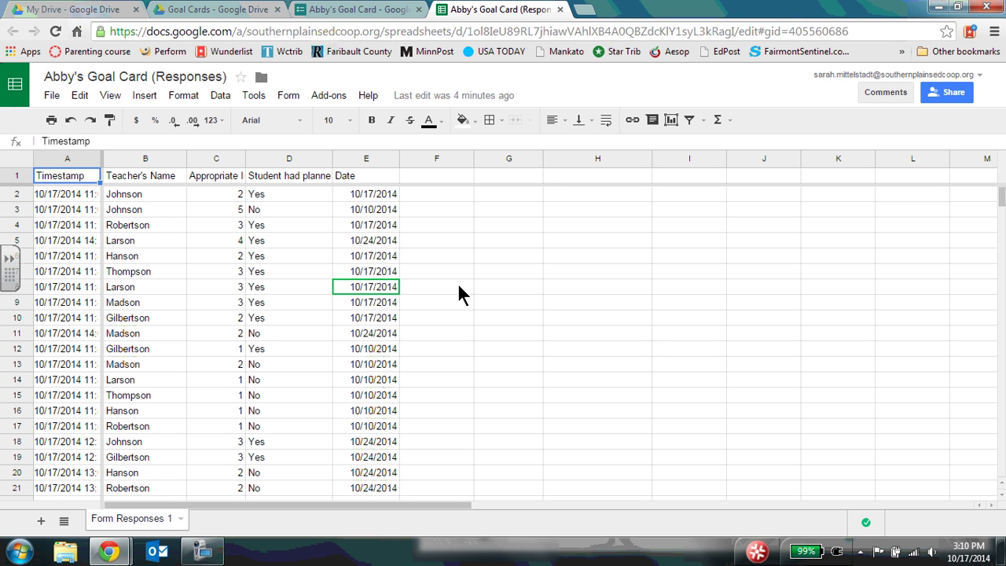
Hide the Timestamp column in the responses sheet and unhide it again.
{"action": "left_click", "coordinate": [65, 158]}
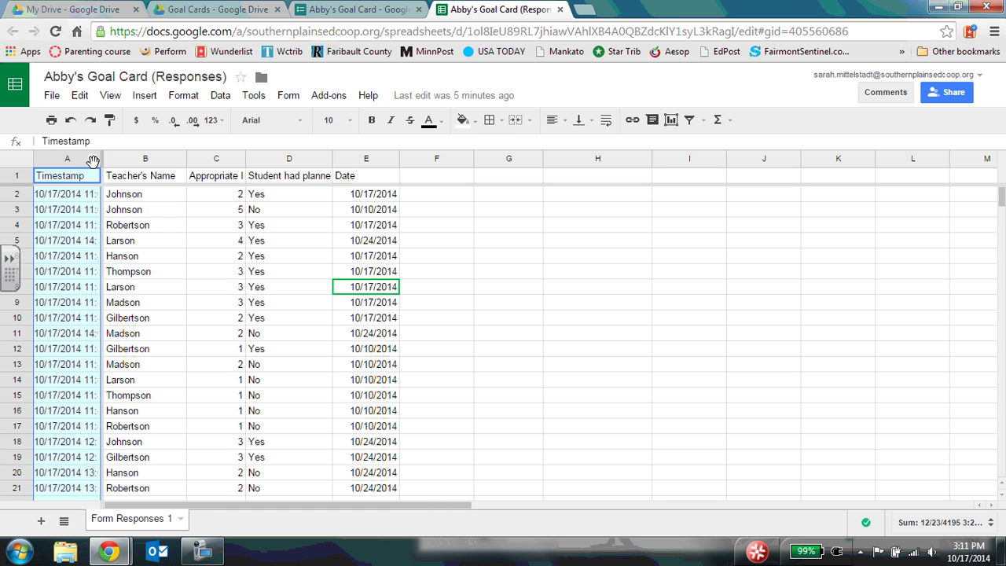
{"action": "left_click", "coordinate": [92, 161]}
{"action": "left_click", "coordinate": [93, 162]}
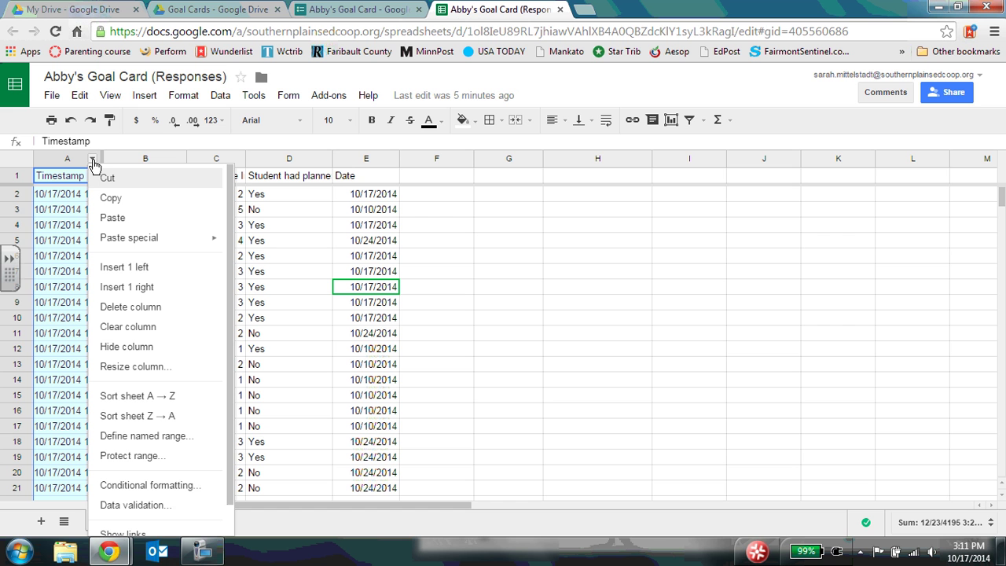
{"action": "left_click", "coordinate": [142, 354]}
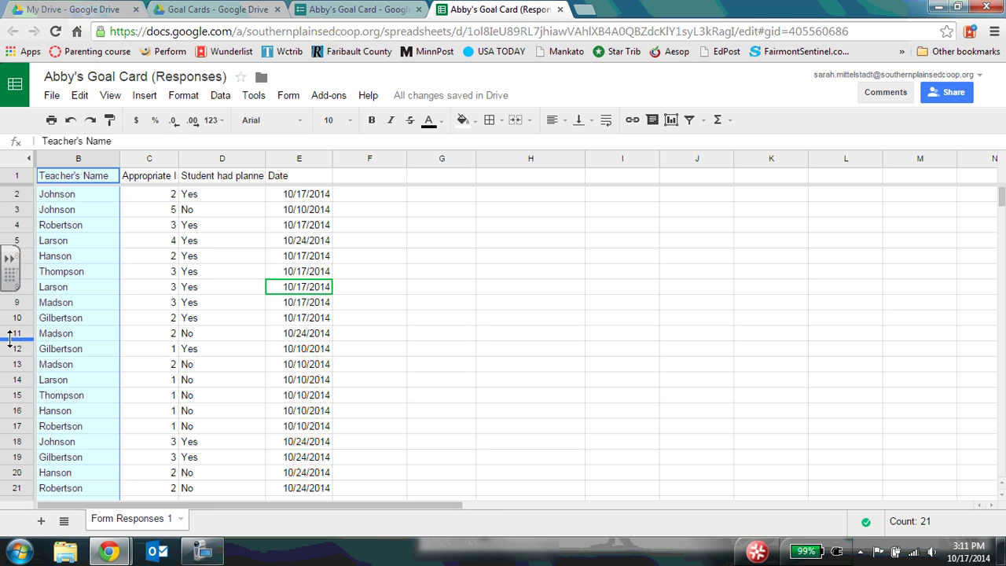
{"action": "left_click", "coordinate": [27, 162]}
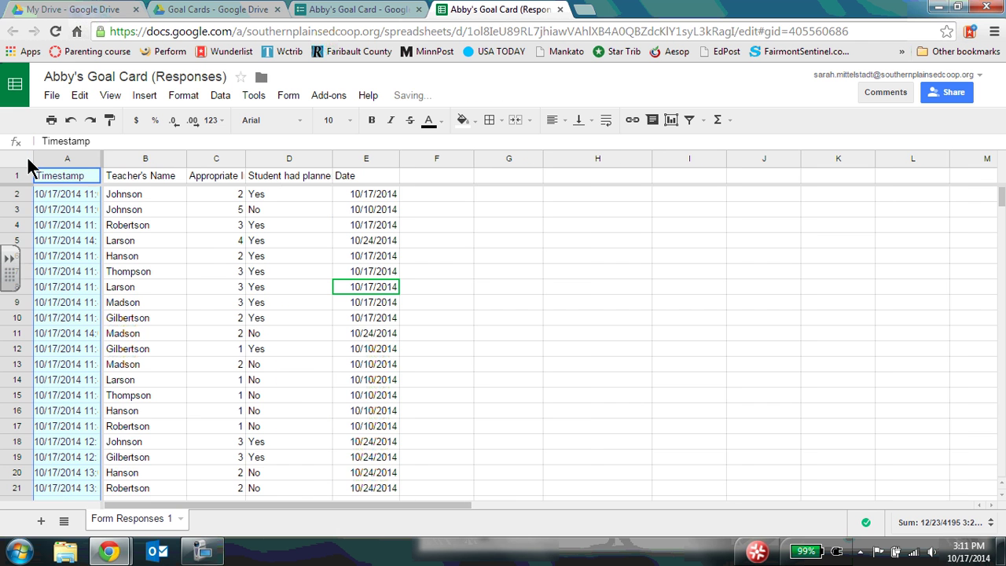
Hide the Timestamp column and widen the Appropriate Interaction and Student had planner columns to fit their full headers.
{"action": "left_click", "coordinate": [92, 162]}
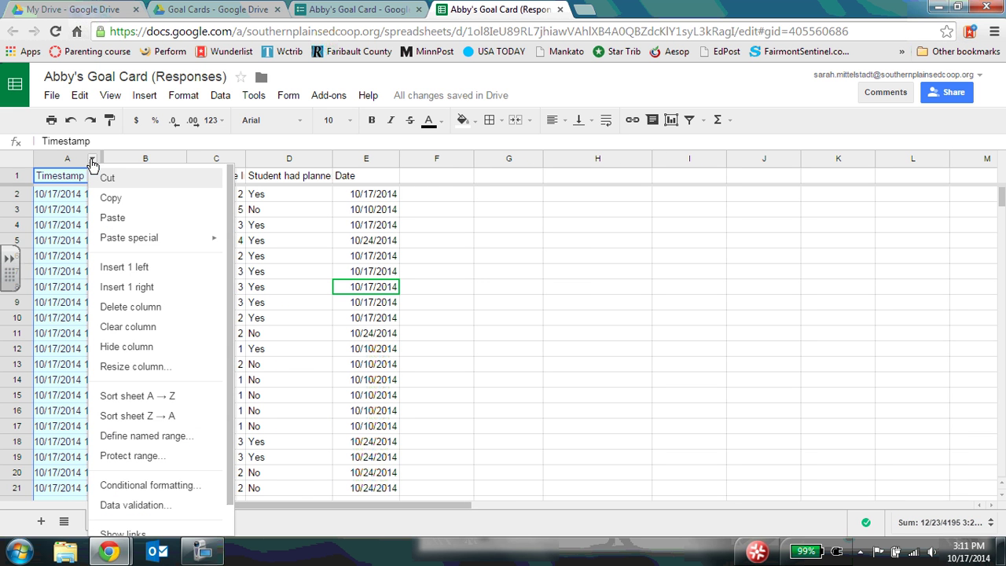
{"action": "left_click", "coordinate": [136, 347]}
{"action": "left_click", "coordinate": [114, 271]}
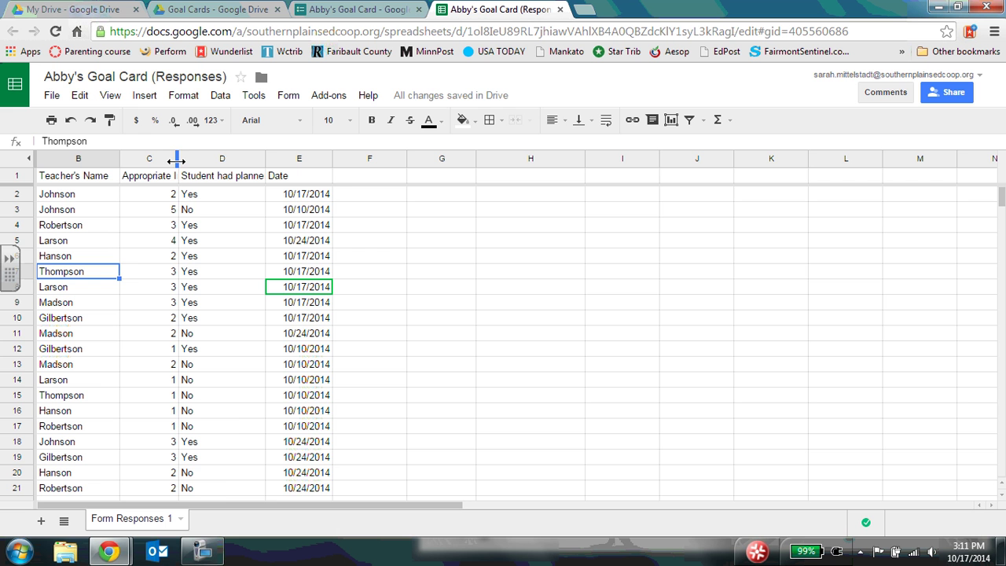
{"action": "left_click_drag", "start_coordinate": [176, 160], "coordinate": [222, 171]}
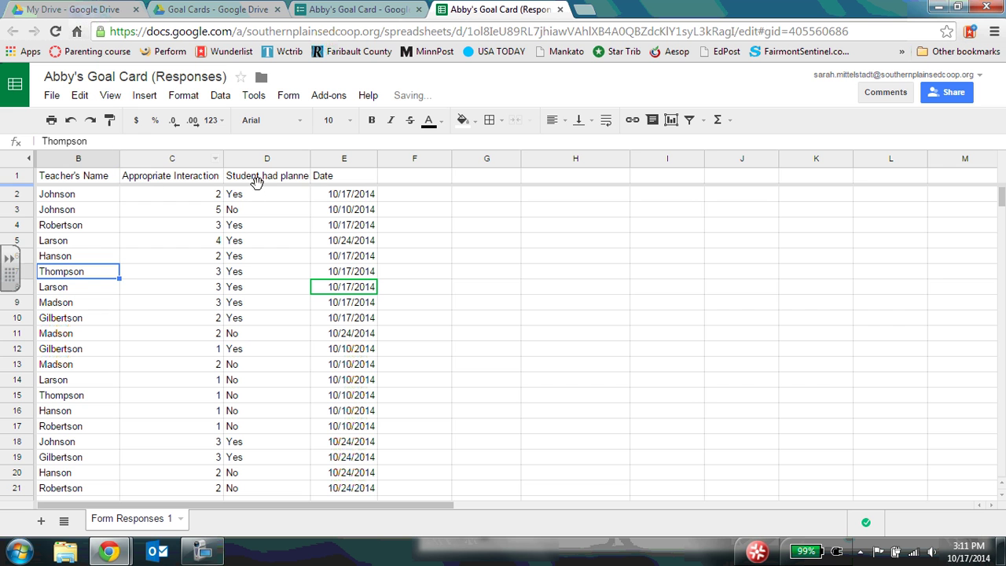
{"action": "left_click_drag", "start_coordinate": [309, 158], "coordinate": [324, 158]}
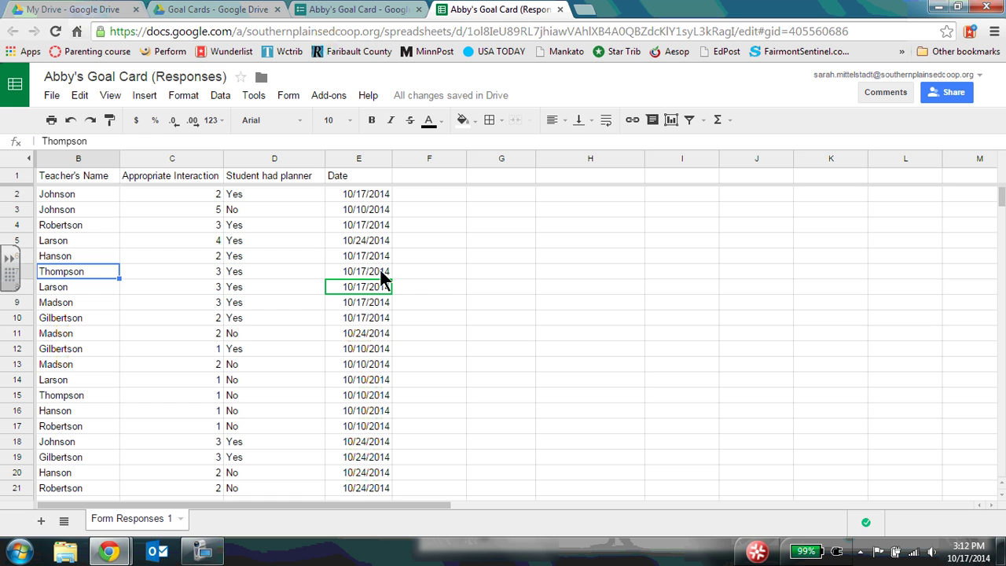
Sort the sheet by the Date column A → Z, and re-sort it Z → A.
{"action": "left_click", "coordinate": [384, 162]}
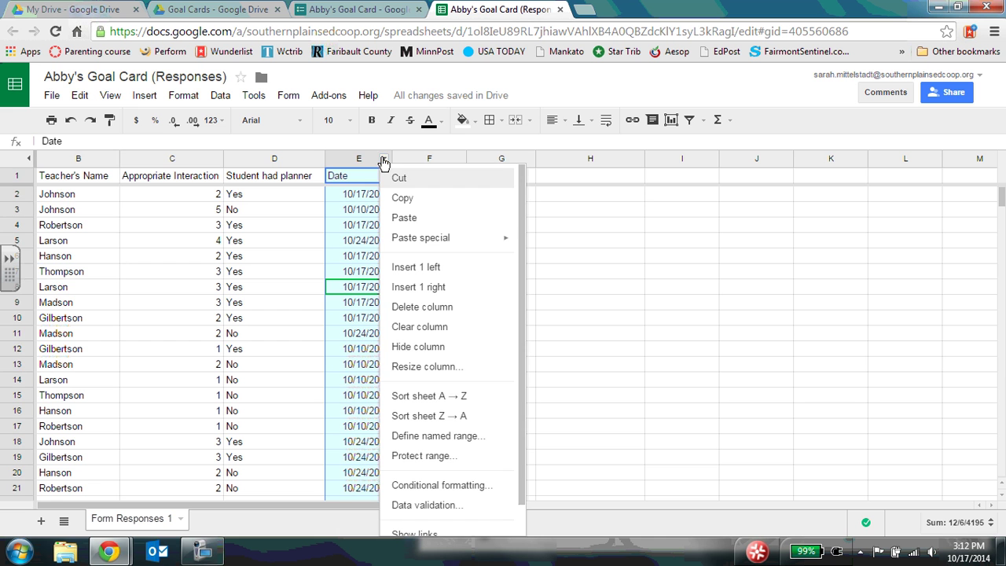
{"action": "left_click", "coordinate": [411, 399]}
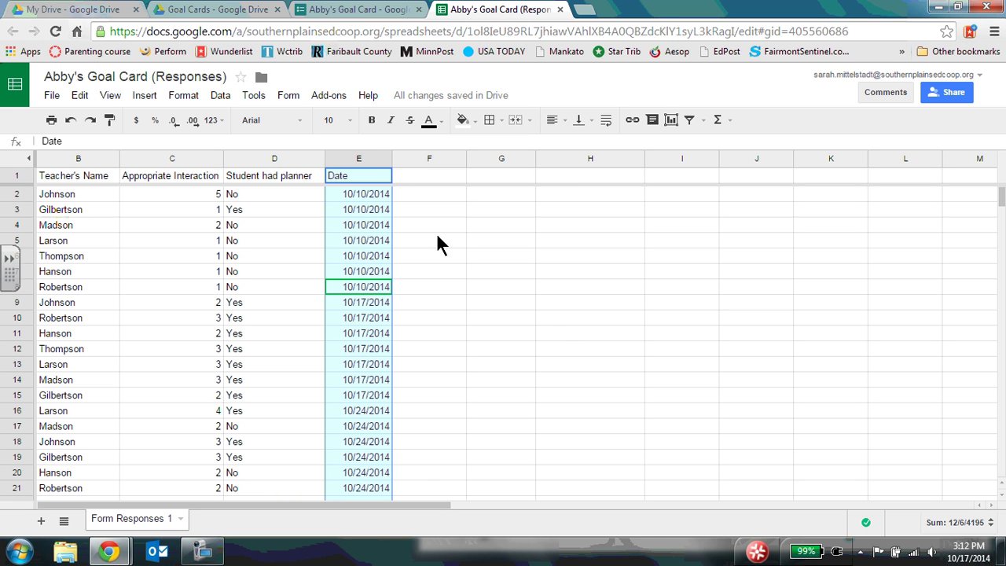
{"action": "left_click", "coordinate": [385, 161]}
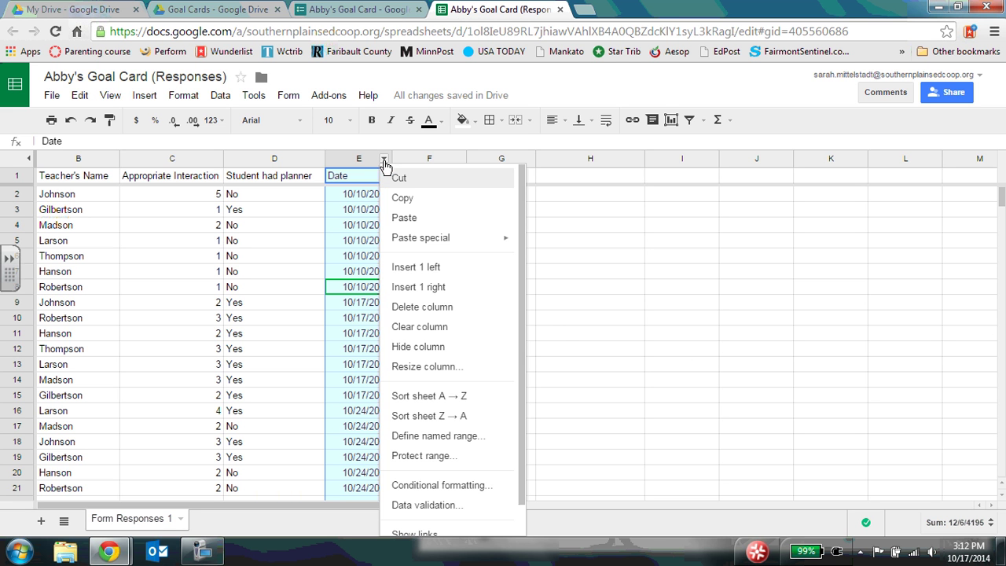
{"action": "left_click", "coordinate": [429, 417]}
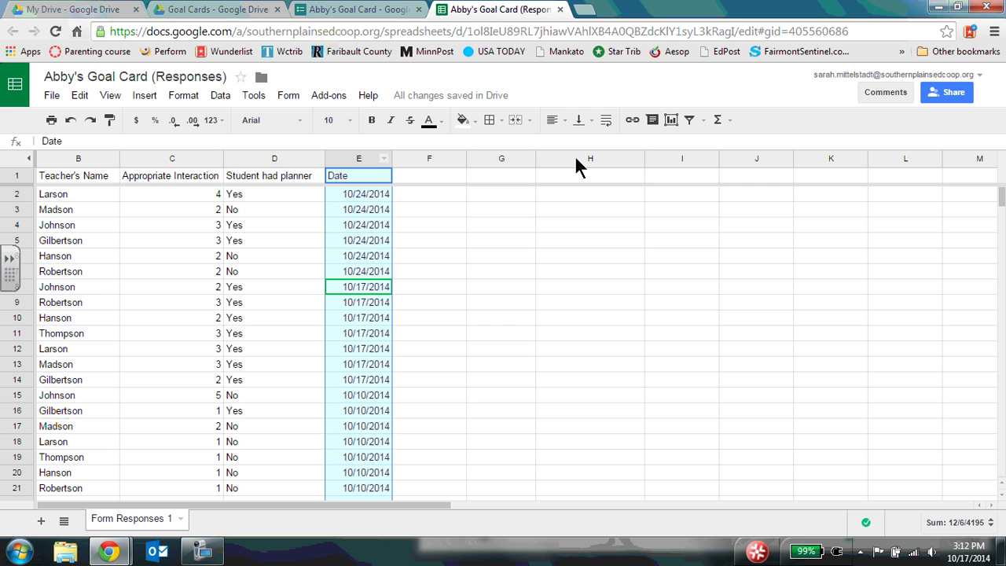
Add a filter to the Date column and show only the rows dated 10/24/2014.
{"action": "left_click", "coordinate": [689, 121]}
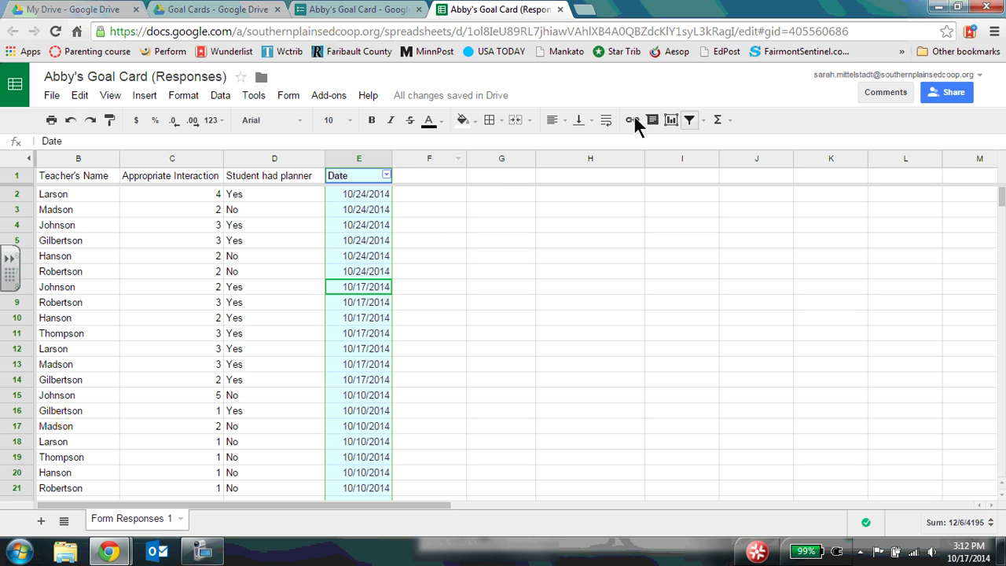
{"action": "left_click", "coordinate": [692, 122]}
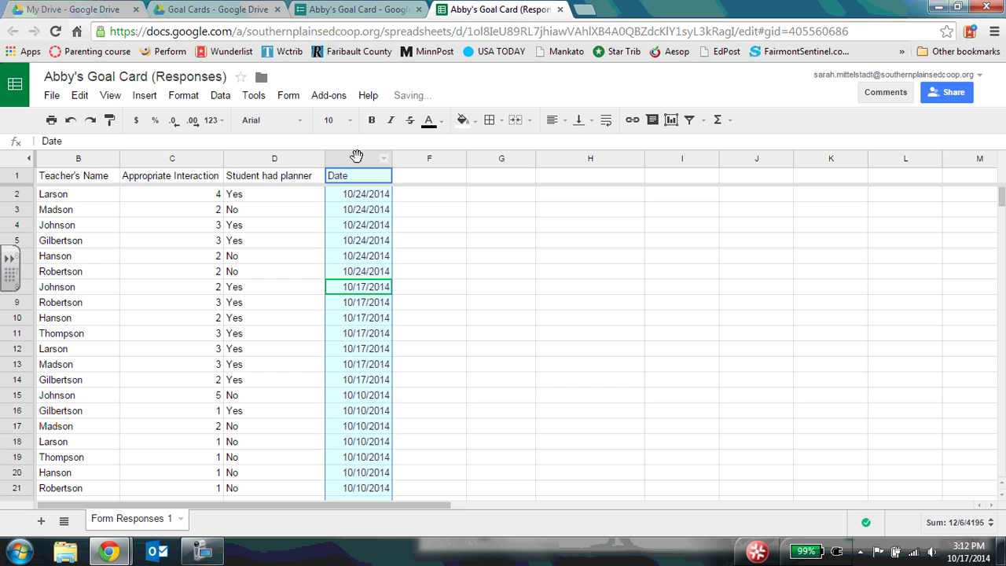
{"action": "left_click", "coordinate": [688, 122]}
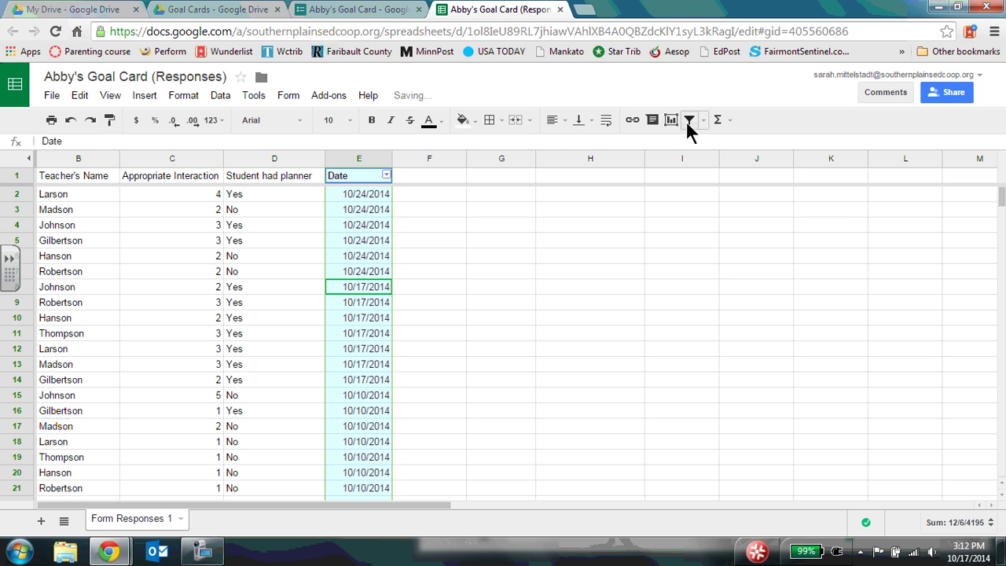
{"action": "left_click", "coordinate": [386, 176]}
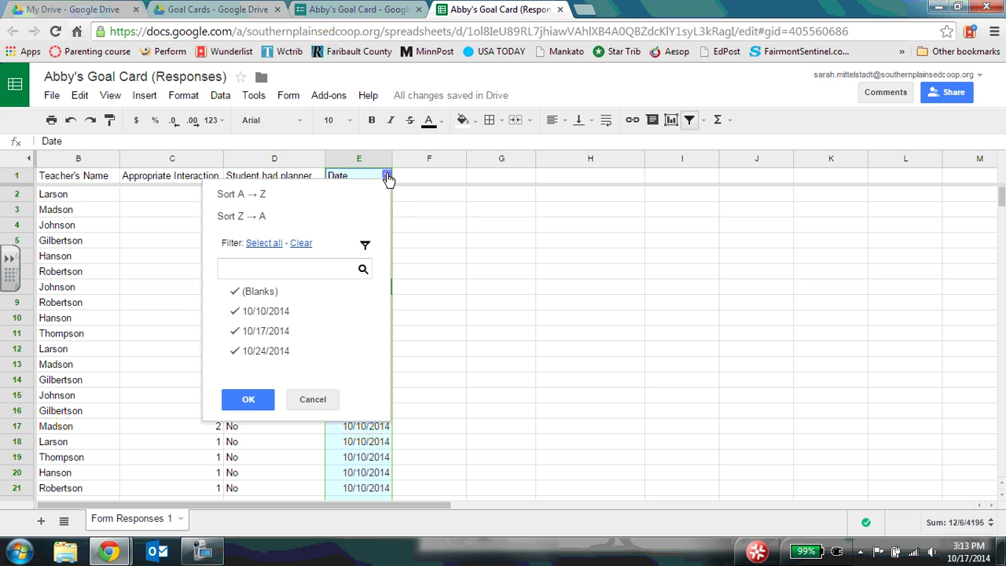
{"action": "left_click", "coordinate": [234, 299]}
{"action": "left_click", "coordinate": [234, 311]}
{"action": "left_click", "coordinate": [234, 331]}
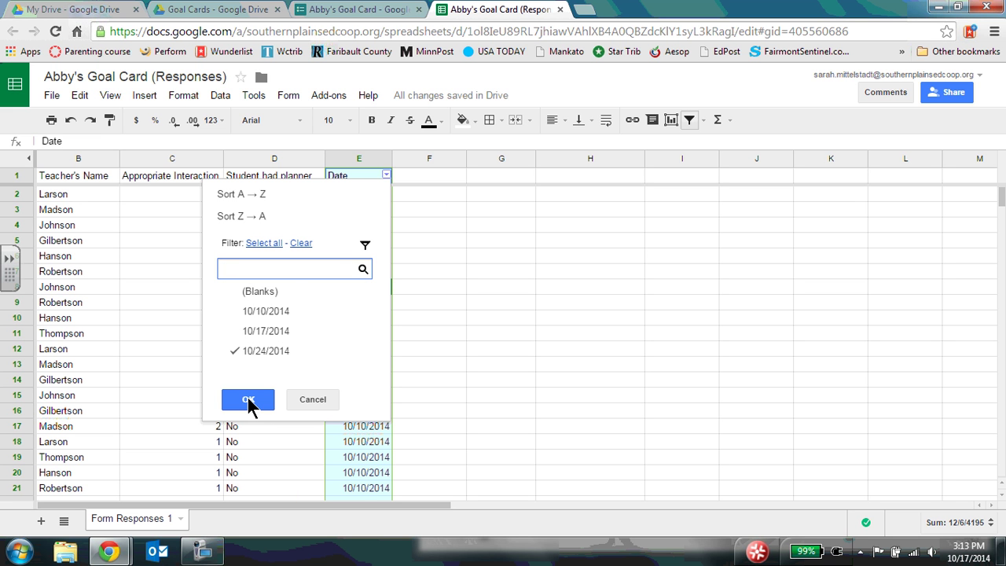
{"action": "left_click", "coordinate": [249, 399]}
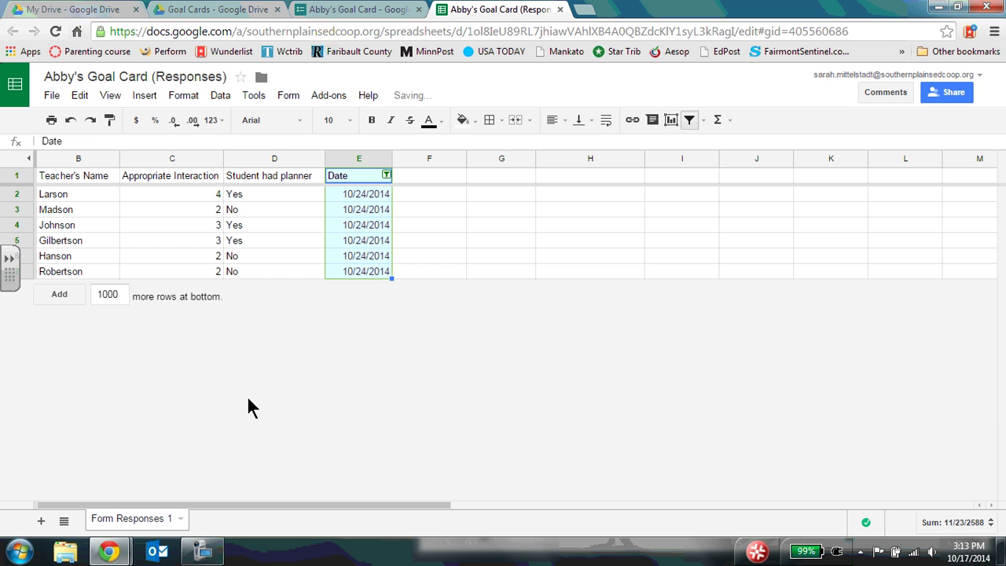